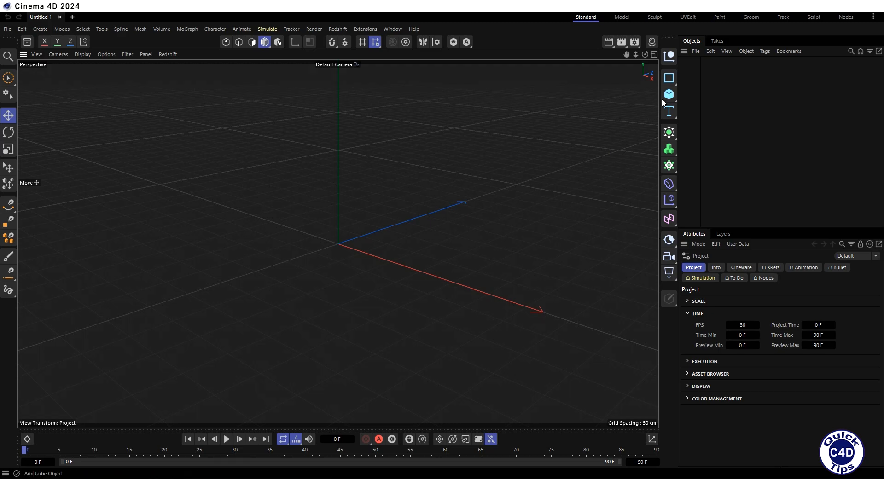
# Add a cube to the scene and create a new material in the Material Manager
pyautogui.click(669, 95)
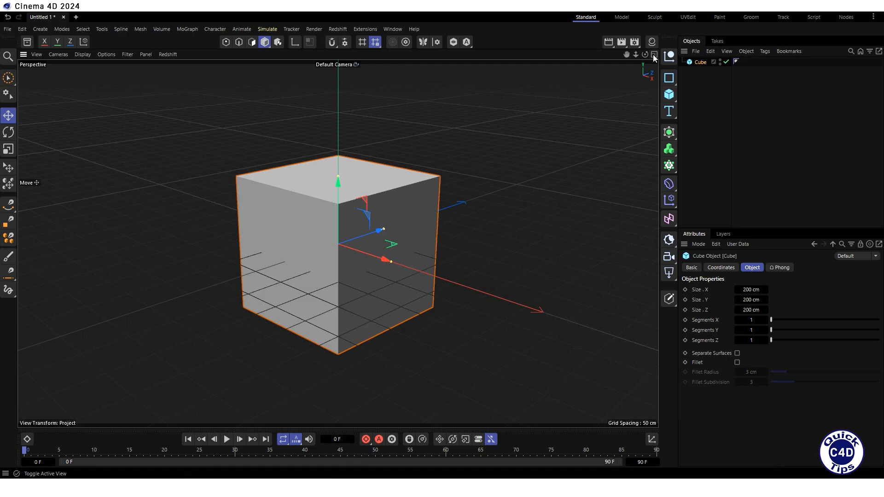
pyautogui.click(652, 42)
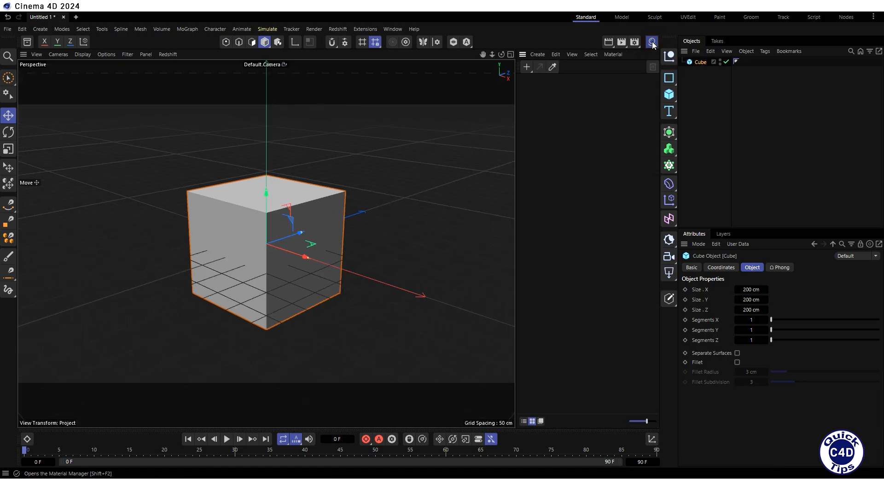
pyautogui.click(527, 66)
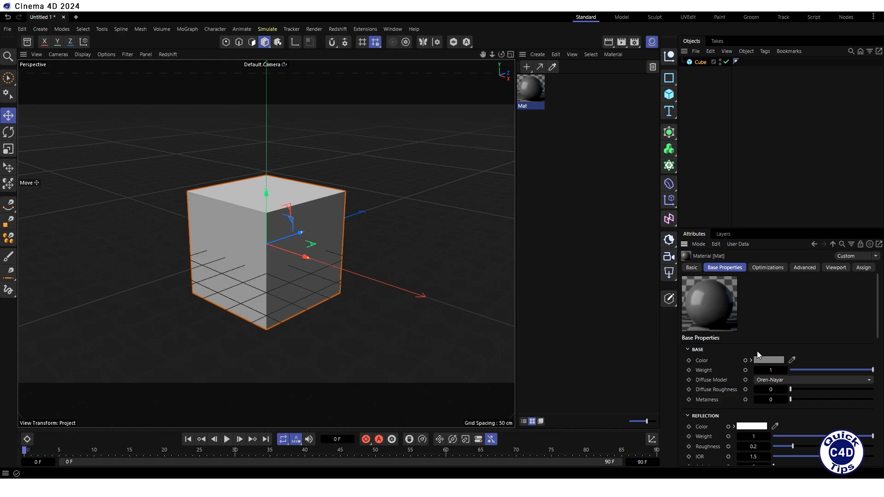
# Set the new material's base color to red (R 255, G 0, B 0) and apply it to the cube
pyautogui.click(768, 359)
pyautogui.moveTo(805, 411); pyautogui.dragTo(879, 414)
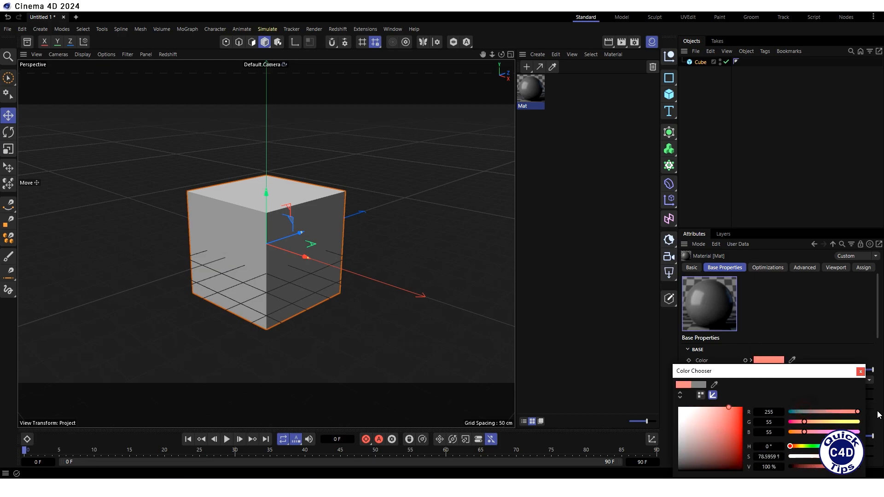
pyautogui.moveTo(805, 422); pyautogui.dragTo(787, 438)
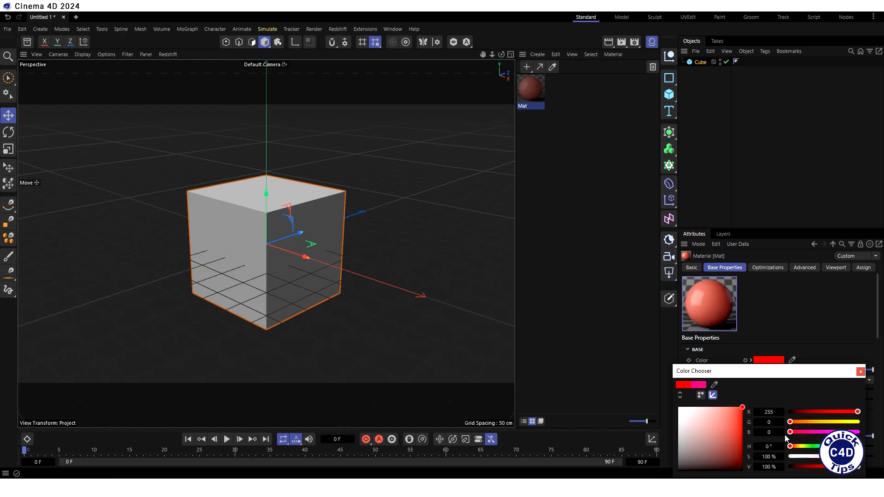
pyautogui.click(860, 371)
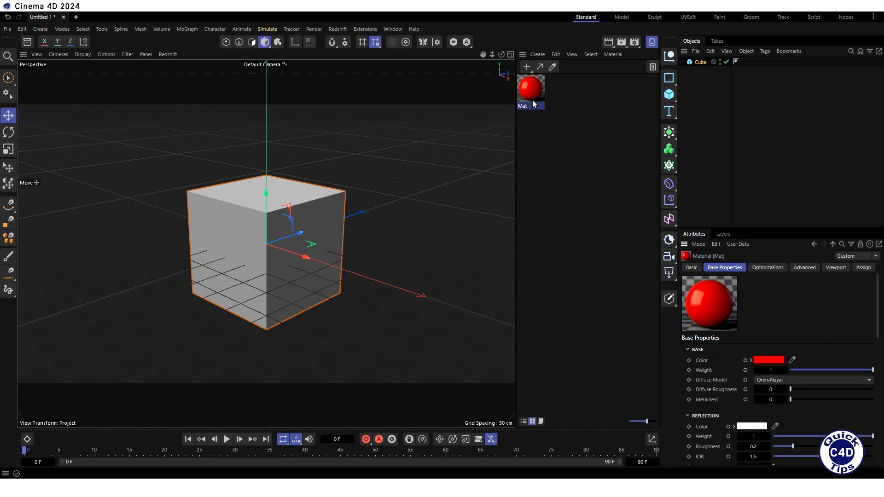
pyautogui.moveTo(533, 103); pyautogui.dragTo(700, 64)
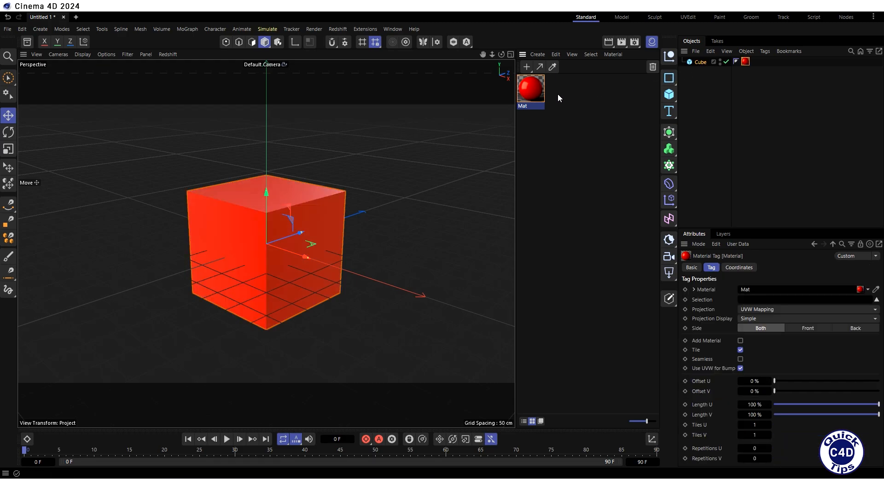
# Open the red material in the Node Editor, resize the editor window, and spread the RS Standard and Output nodes apart
pyautogui.doubleClick(529, 90)
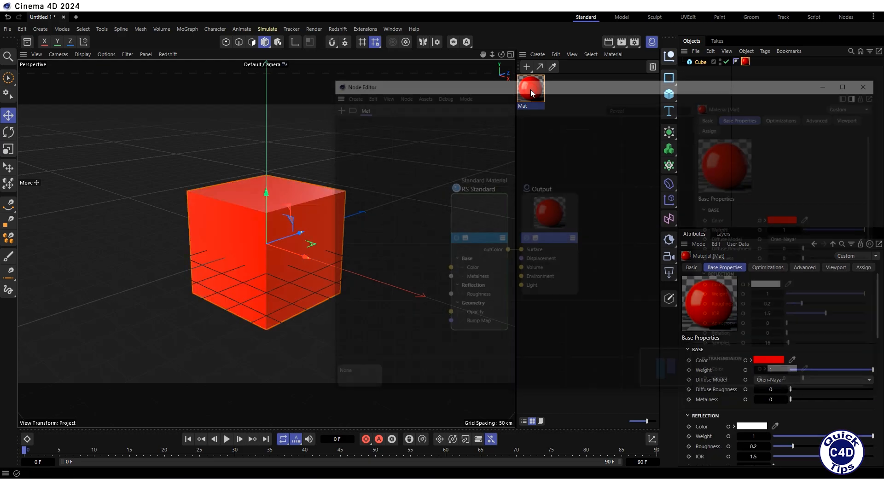
pyautogui.moveTo(530, 75); pyautogui.dragTo(530, 33)
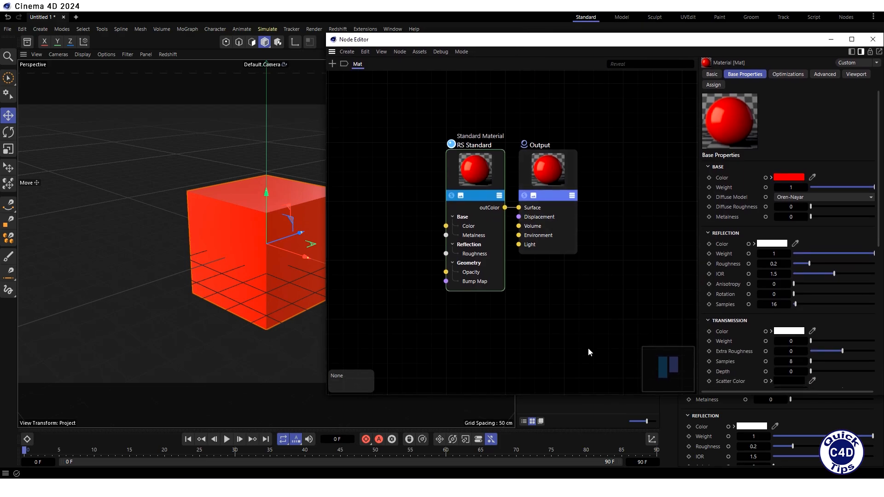
pyautogui.moveTo(577, 394); pyautogui.dragTo(578, 430)
pyautogui.moveTo(327, 332); pyautogui.dragTo(383, 331)
pyautogui.moveTo(532, 173); pyautogui.dragTo(446, 117)
pyautogui.moveTo(604, 175); pyautogui.dragTo(636, 115)
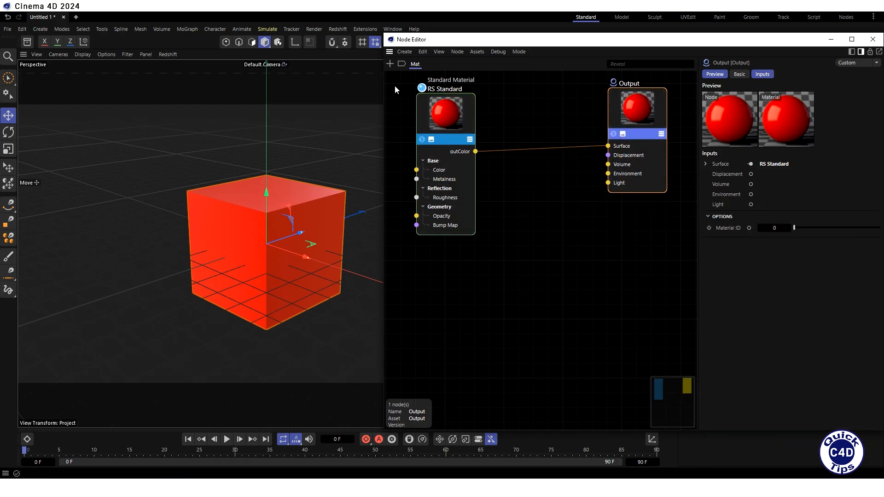
# Insert a Material Blender node into the connection between the RS Standard and Output nodes
pyautogui.click(389, 64)
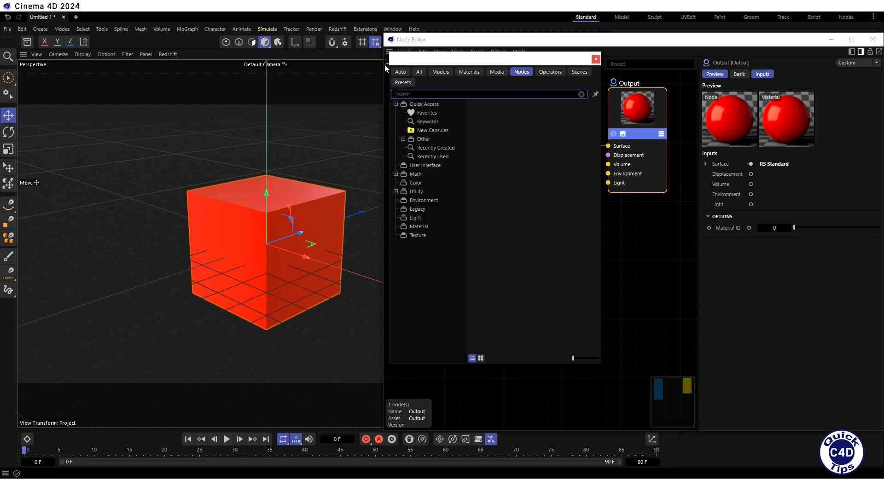
pyautogui.write('blen')
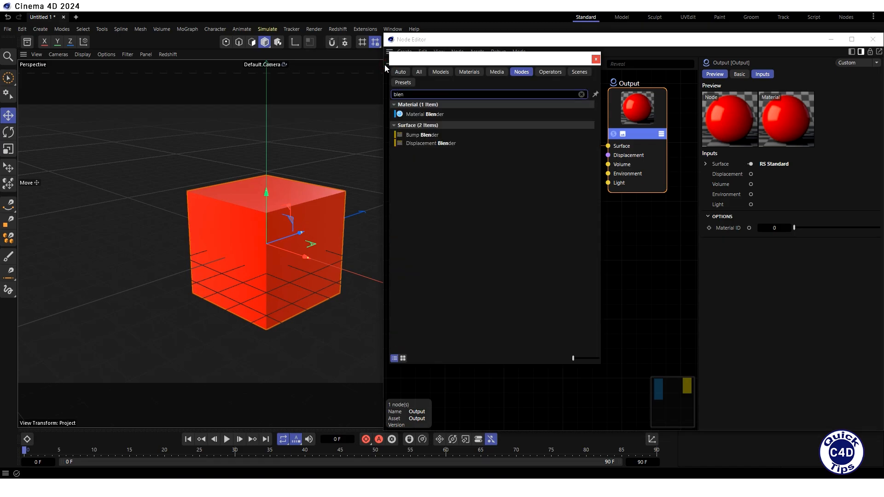
pyautogui.moveTo(442, 60); pyautogui.dragTo(223, 42)
pyautogui.moveTo(198, 95); pyautogui.dragTo(540, 148)
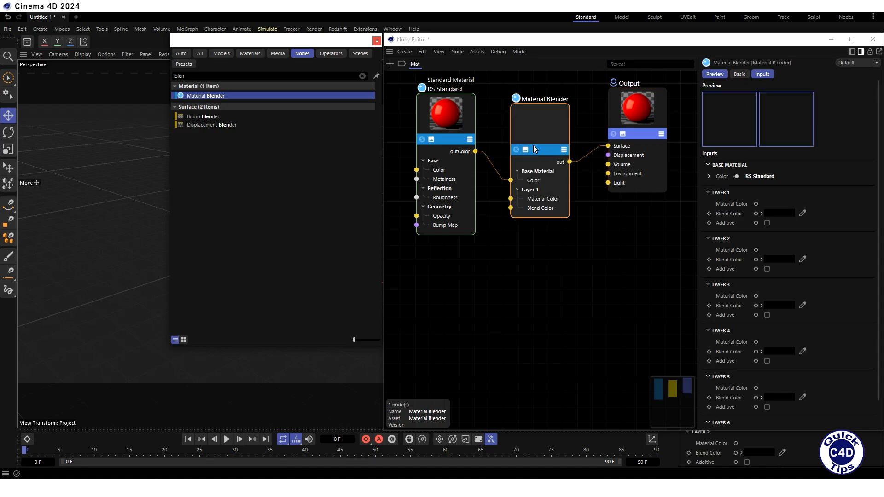
pyautogui.click(376, 41)
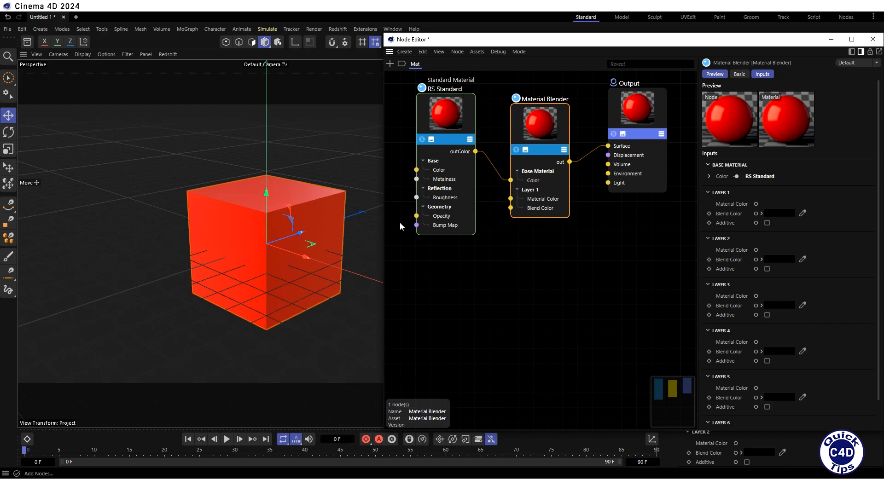
# Add a second Standard Material node below the RS Standard node
pyautogui.click(390, 64)
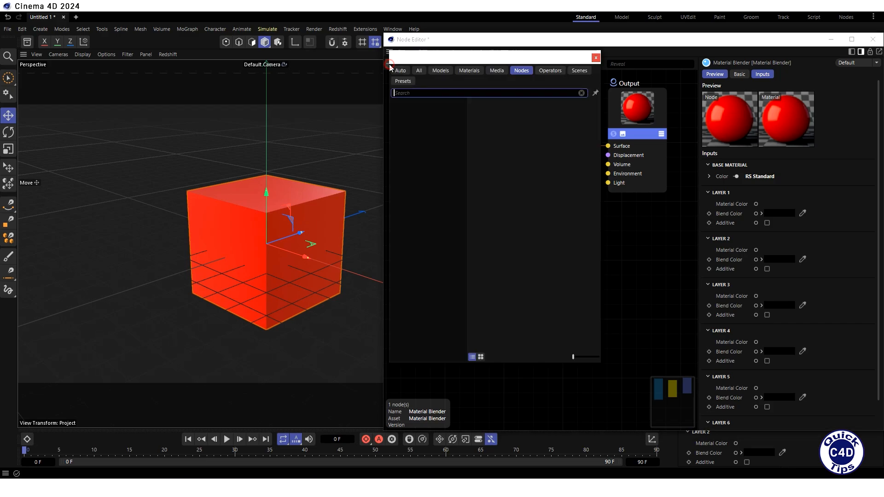
pyautogui.write('mater')
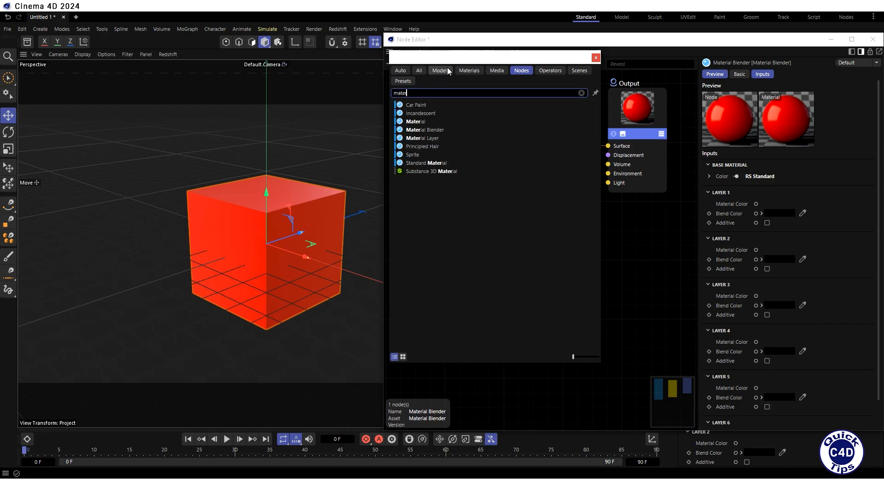
pyautogui.moveTo(442, 57); pyautogui.dragTo(224, 39)
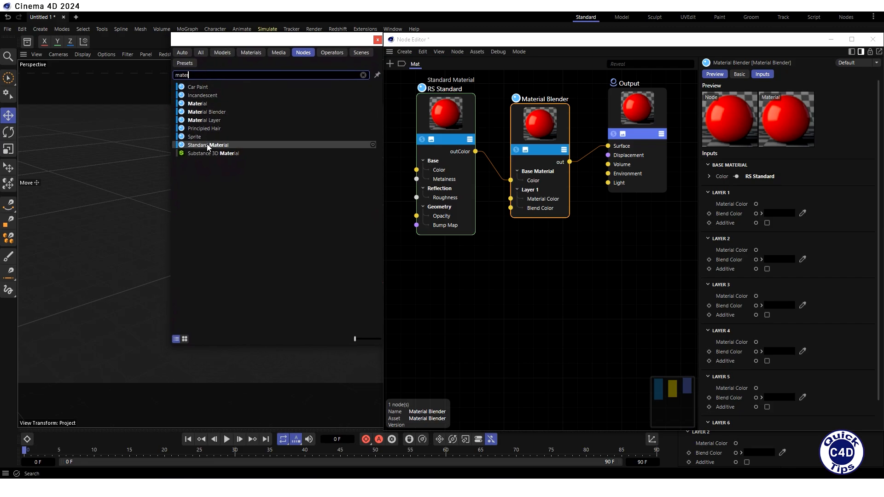
pyautogui.moveTo(207, 144); pyautogui.dragTo(445, 289)
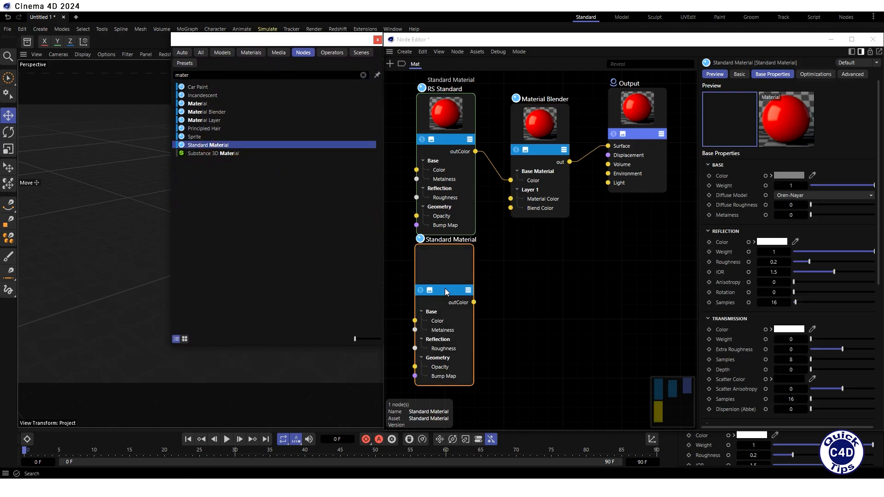
pyautogui.click(443, 272)
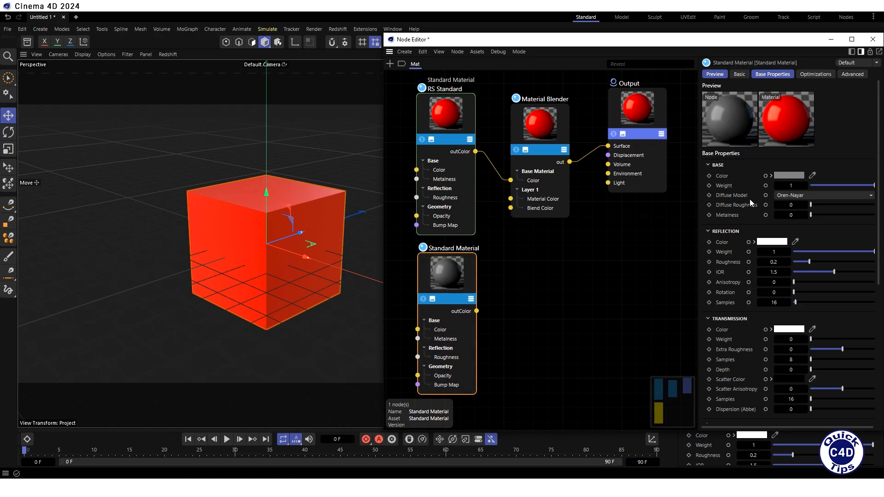
# Set the new Standard Material's base color to blue (B 255) and connect its outColor to the Material Blender's Layer 1 Material Color
pyautogui.click(787, 175)
pyautogui.moveTo(820, 226); pyautogui.dragTo(863, 250)
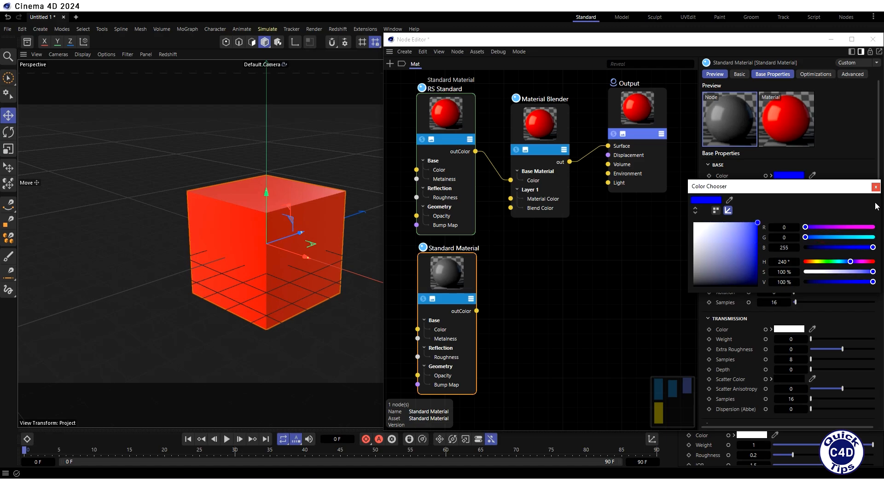
pyautogui.click(875, 186)
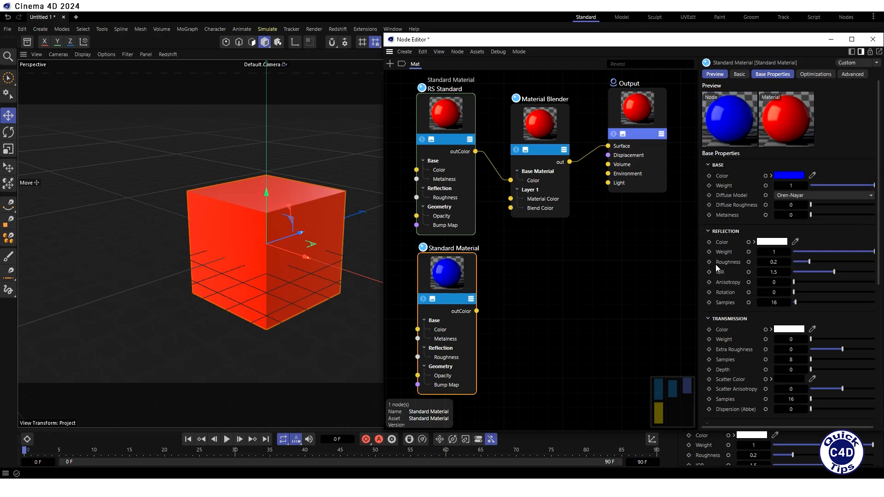
pyautogui.moveTo(476, 310); pyautogui.dragTo(512, 201)
# Open the Redshift RenderView, start the interactive render, and place its window beside the Node Editor
pyautogui.click(338, 29)
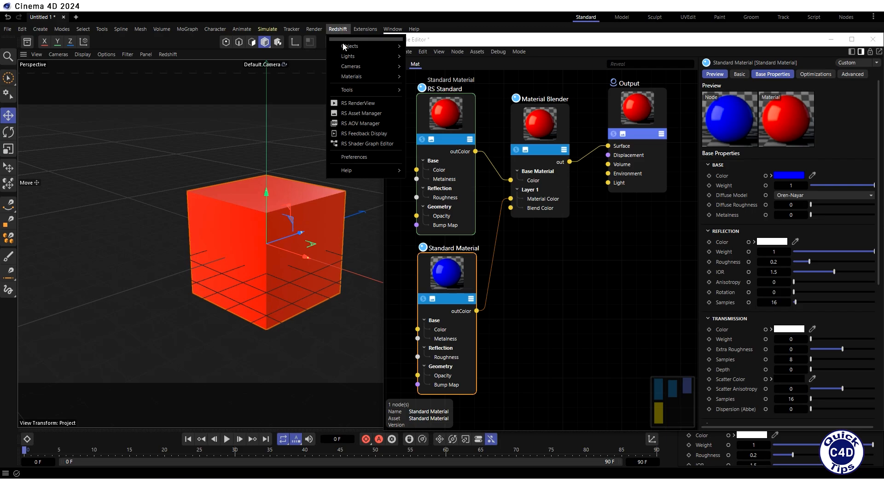
pyautogui.click(355, 103)
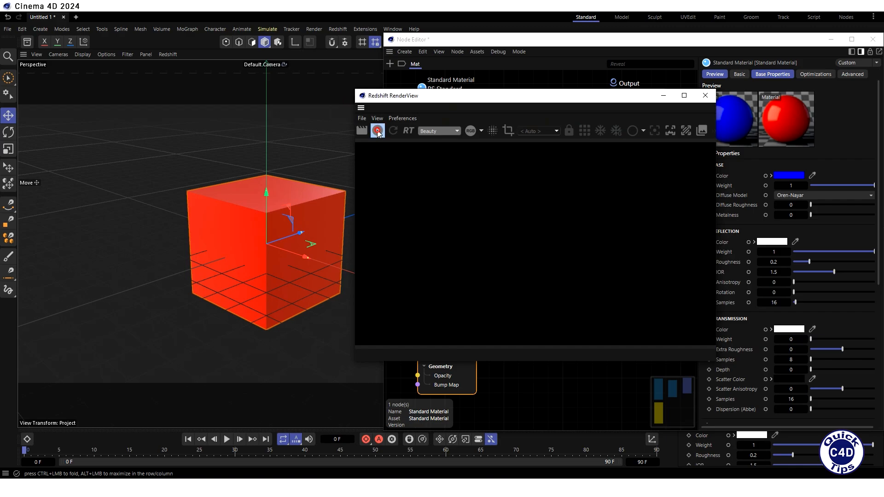
pyautogui.click(377, 131)
pyautogui.moveTo(522, 100); pyautogui.dragTo(189, 74)
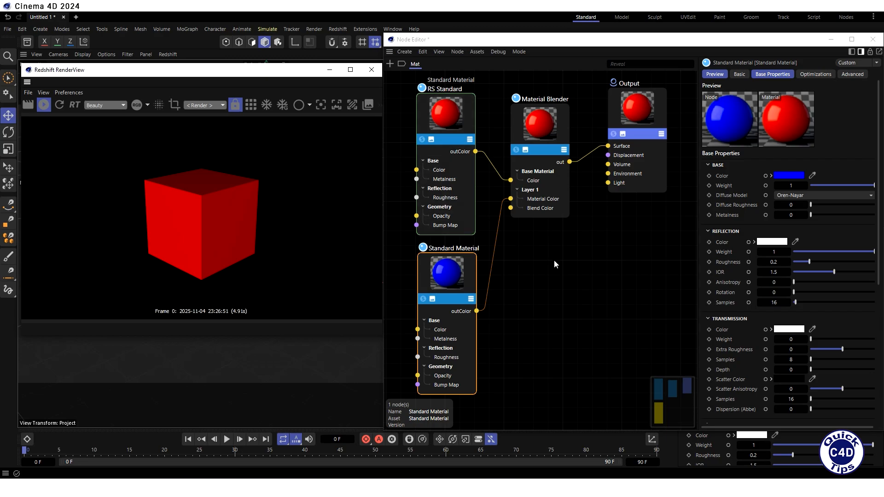
# Show the Material Blender's inputs and expand the HSV values of the Layer 1 Blend Color
pyautogui.click(543, 130)
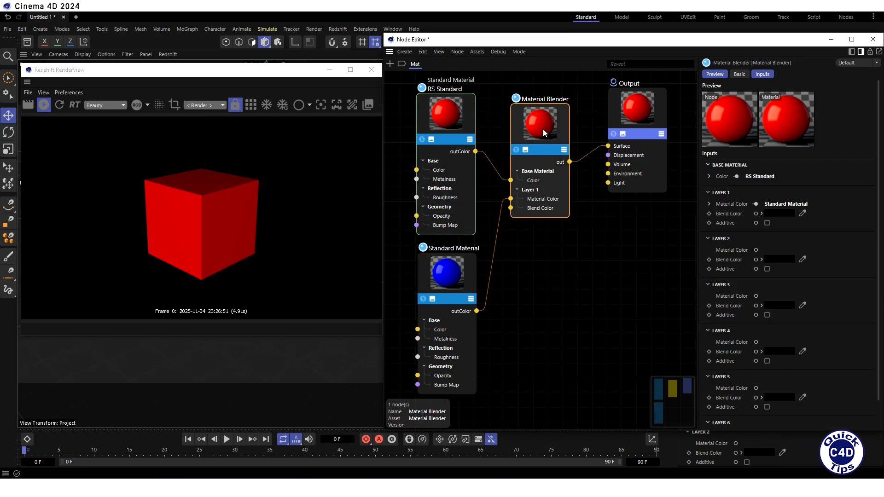
pyautogui.click(762, 75)
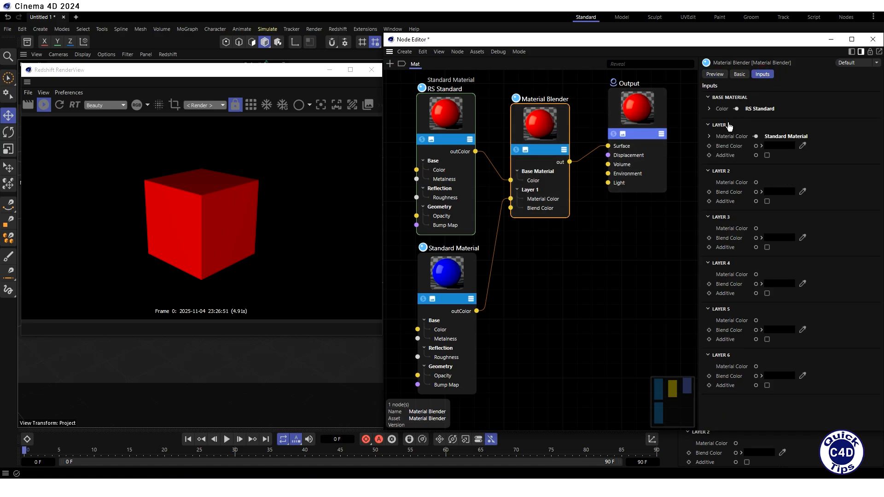
pyautogui.click(761, 145)
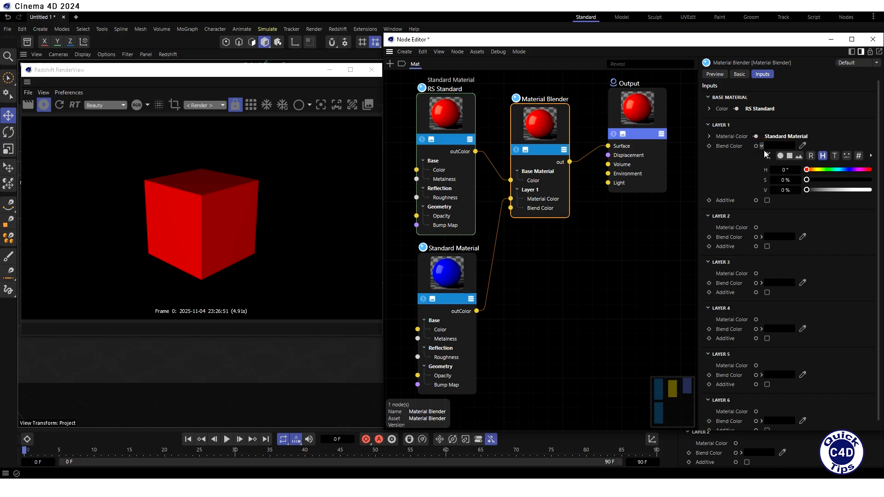
# Test the blend by raising the Layer 1 Blend Color's V value to 49 % and returning it to 0 %
pyautogui.moveTo(806, 189); pyautogui.dragTo(838, 193)
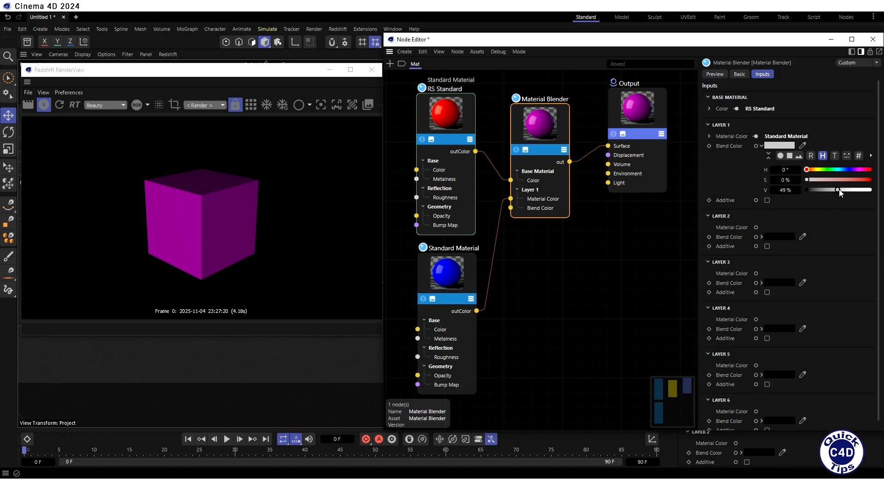
pyautogui.moveTo(838, 191); pyautogui.dragTo(806, 190)
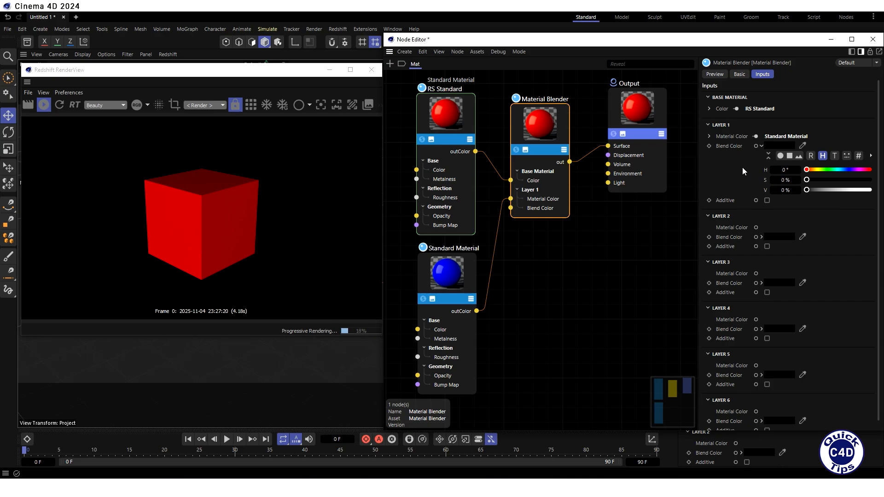
# Keyframe the Layer 1 Blend Color with V at 0 % on frame 0 and at 100 % on frame 90
pyautogui.click(709, 146)
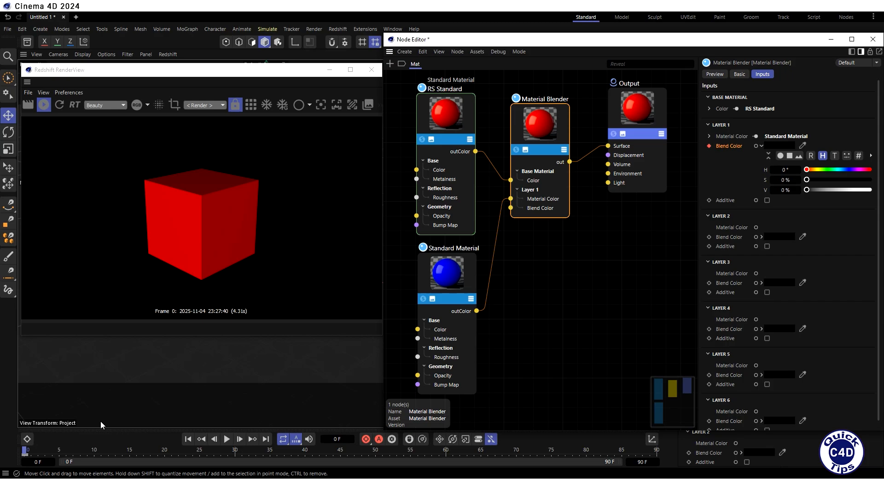
pyautogui.moveTo(25, 452); pyautogui.dragTo(656, 459)
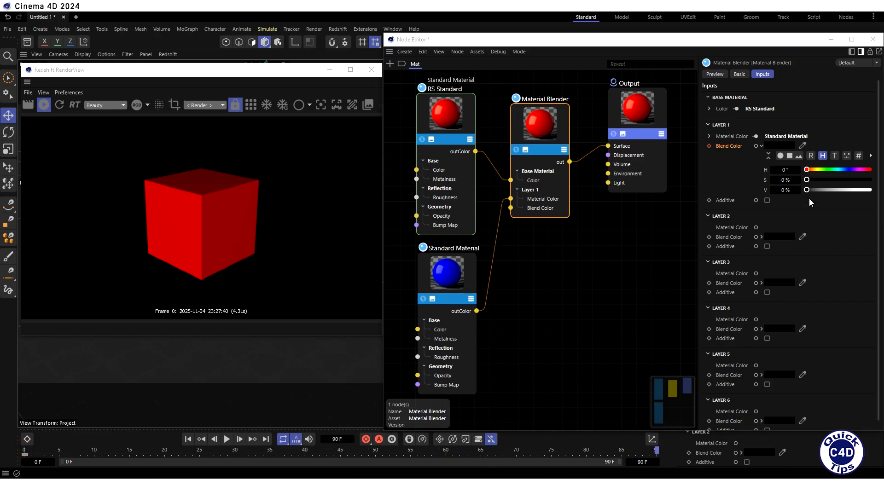
pyautogui.moveTo(807, 189); pyautogui.dragTo(870, 190)
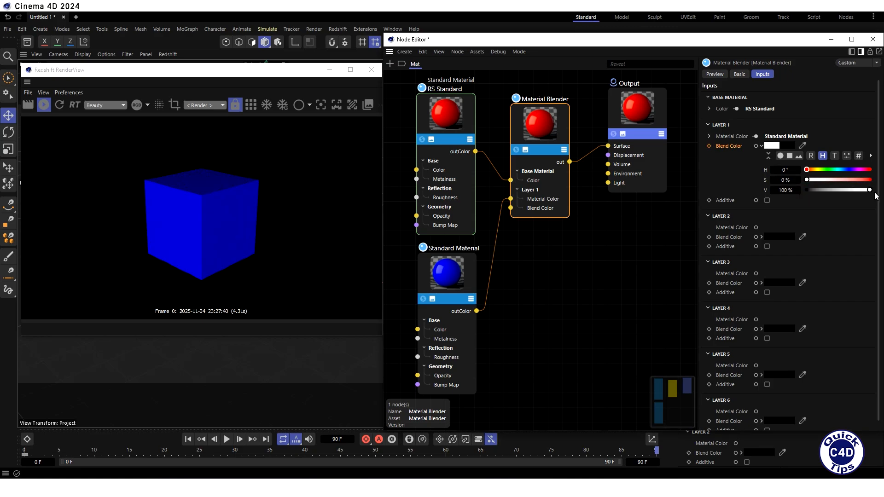
pyautogui.click(709, 146)
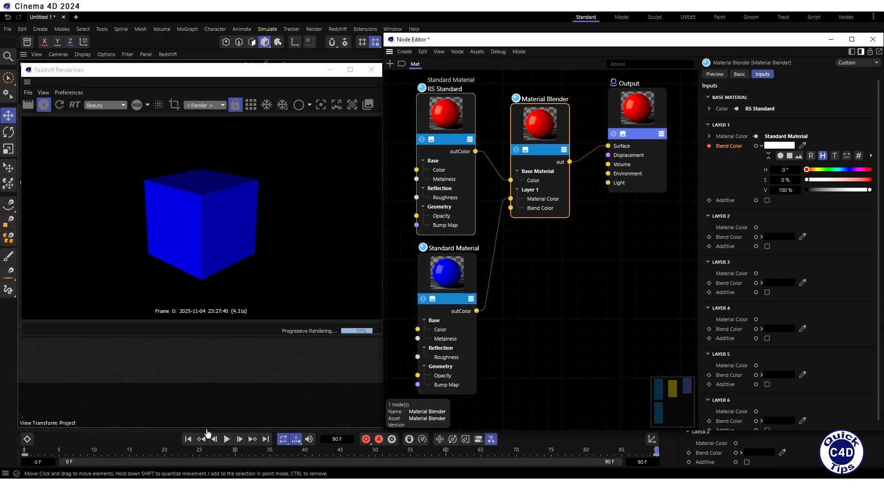
# Play the blend animation from the first frame
pyautogui.click(187, 439)
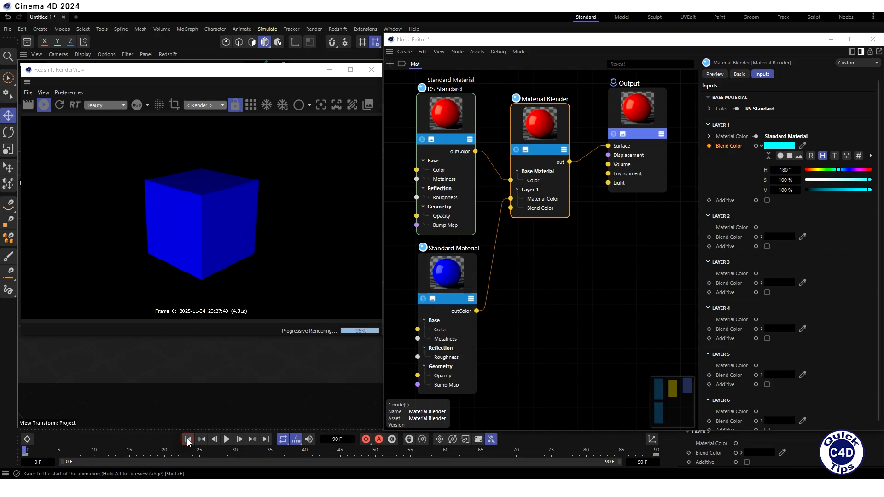
pyautogui.click(226, 439)
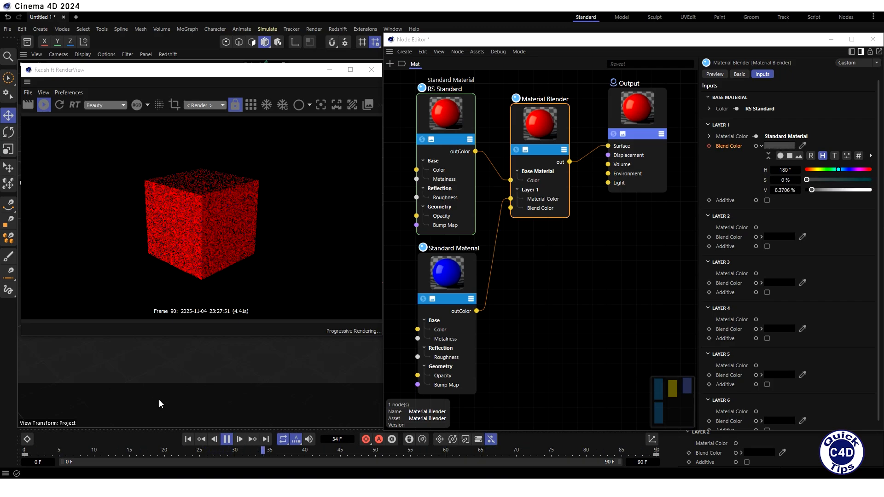
# Stop the playback, return the animation to frame 0 and close the Node Editor
pyautogui.click(227, 439)
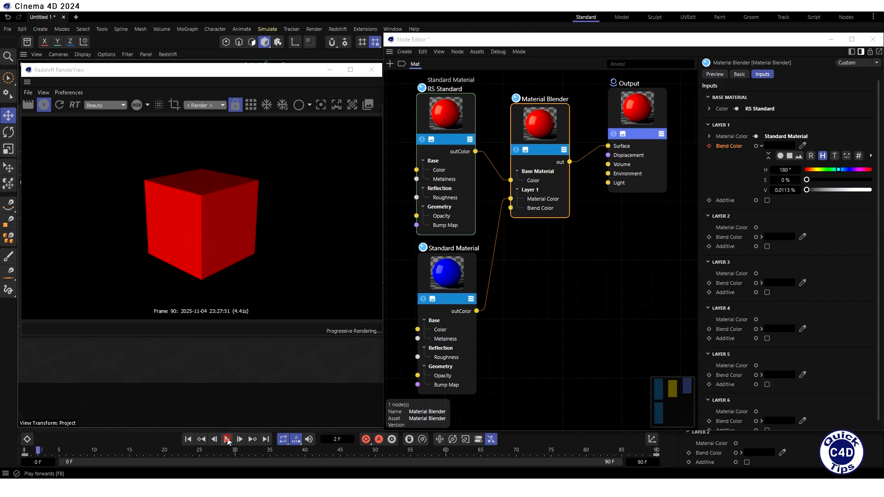
pyautogui.click(187, 440)
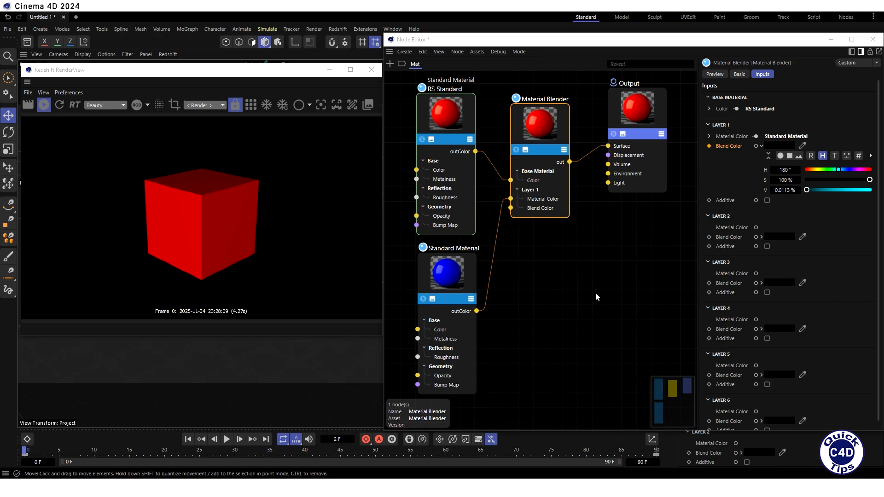
pyautogui.click(873, 39)
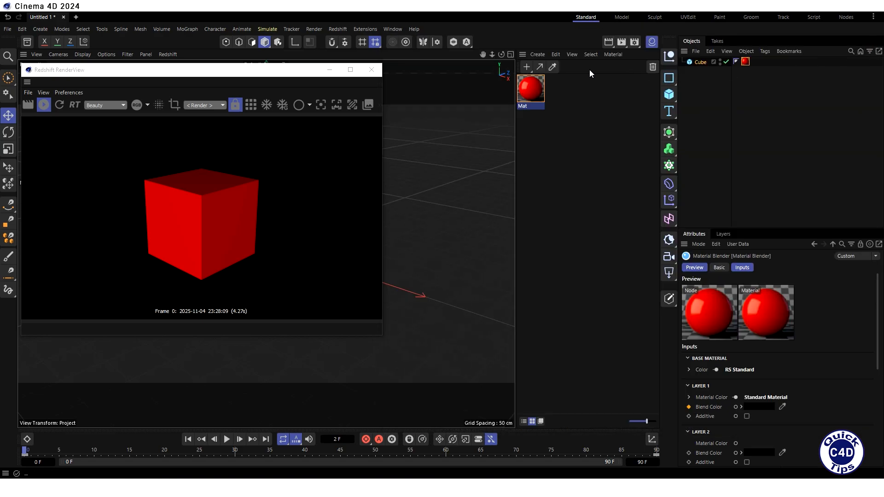
# Create a new material and set its base color to bright green
pyautogui.click(527, 67)
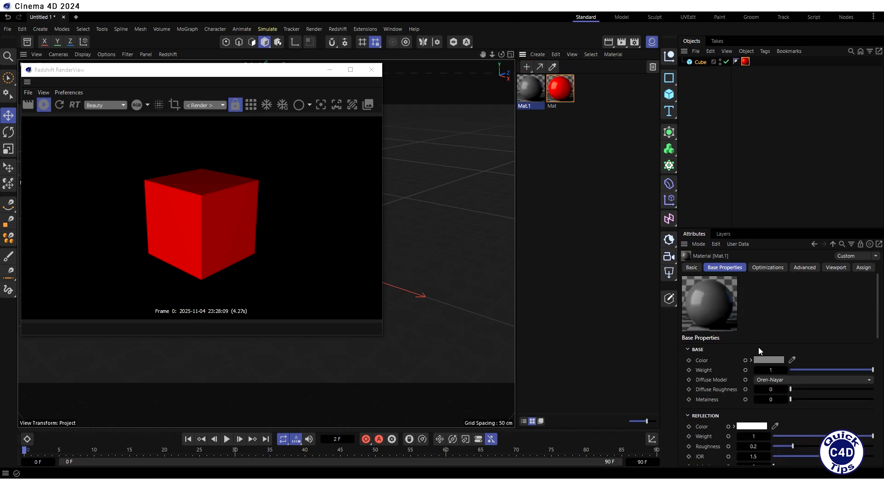
pyautogui.click(767, 361)
pyautogui.moveTo(804, 413); pyautogui.dragTo(782, 433)
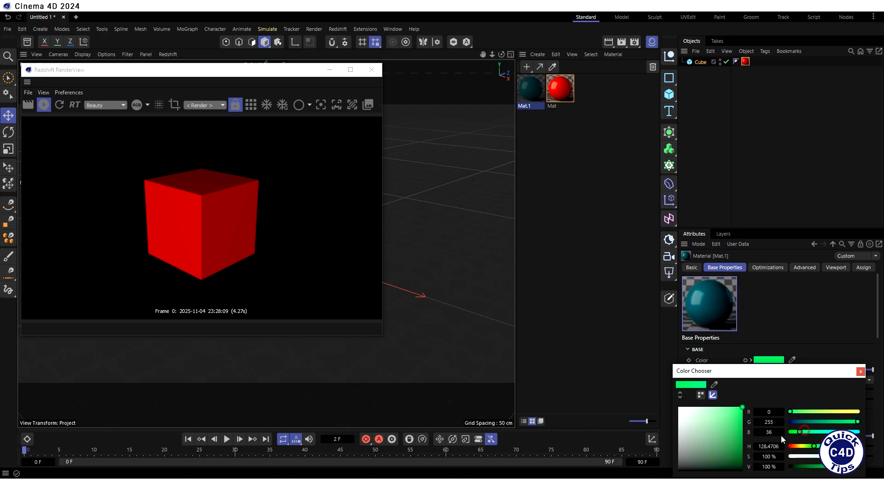
pyautogui.click(861, 372)
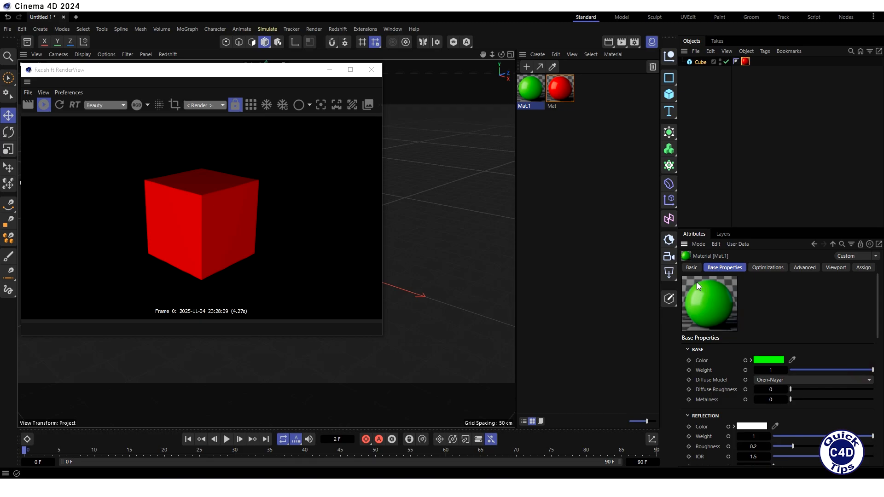
# Reopen the node graph of the red material Mat and add a Reference node below the Material Blender
pyautogui.doubleClick(559, 91)
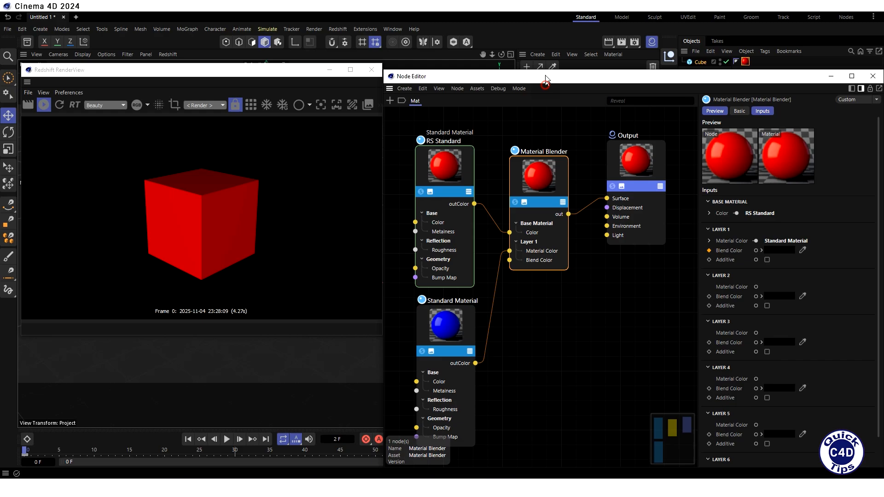
pyautogui.moveTo(545, 76); pyautogui.dragTo(549, 44)
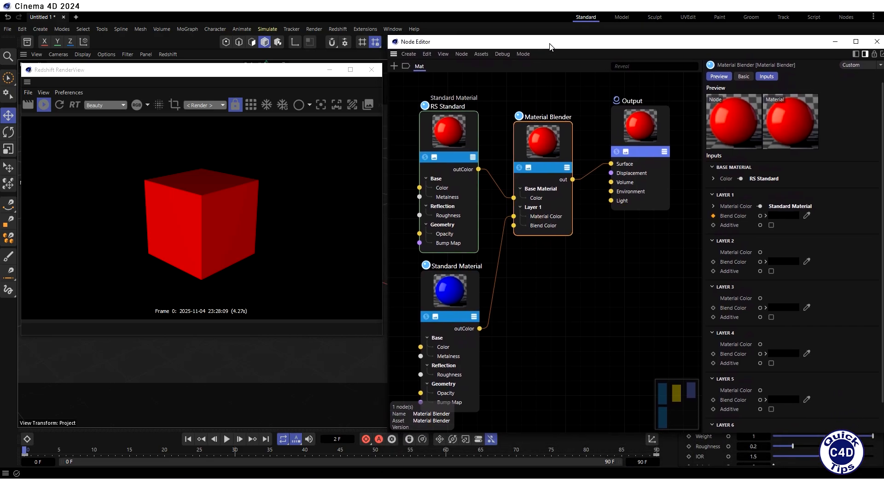
pyautogui.click(406, 66)
pyautogui.write('refe')
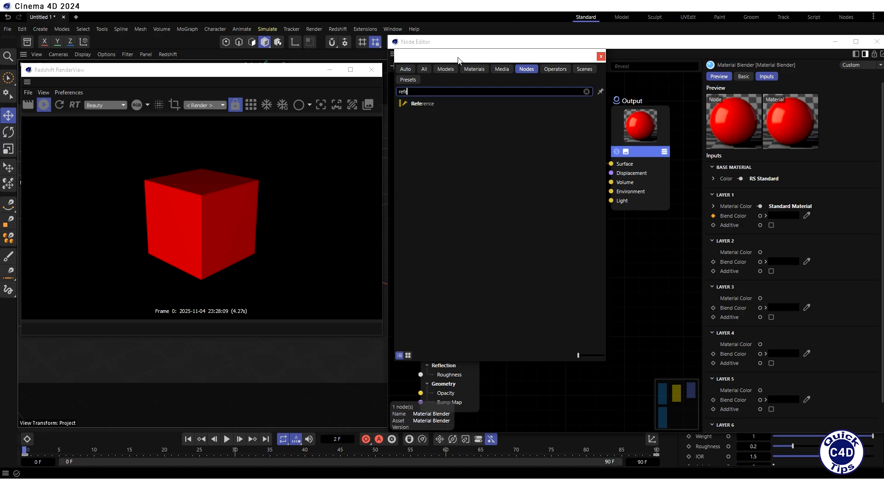
pyautogui.moveTo(458, 61); pyautogui.dragTo(236, 48)
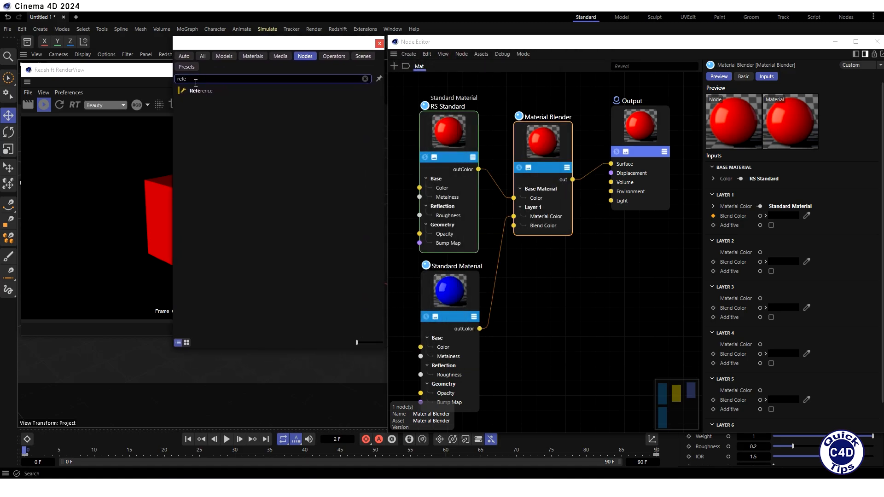
pyautogui.moveTo(195, 91); pyautogui.dragTo(520, 289)
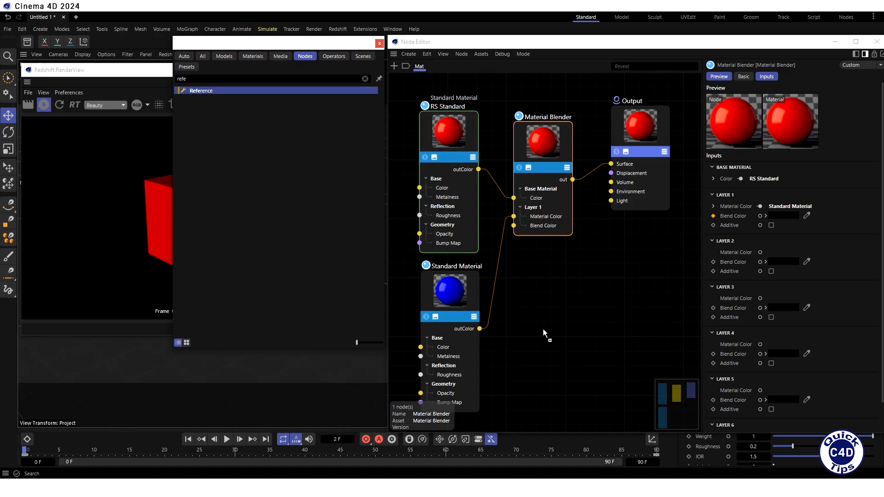
pyautogui.moveTo(542, 331); pyautogui.dragTo(540, 330)
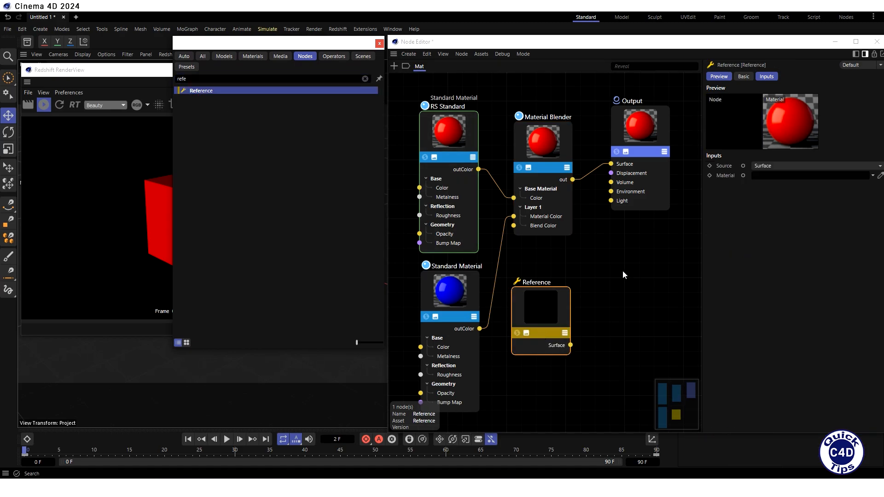
# Assign the green material Mat.1 to the Reference node's Material input
pyautogui.click(765, 77)
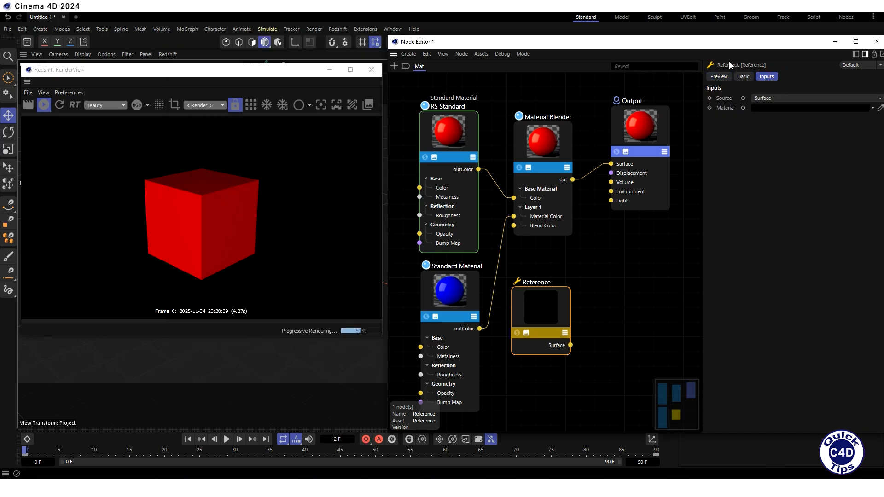
pyautogui.moveTo(709, 45); pyautogui.dragTo(708, 125)
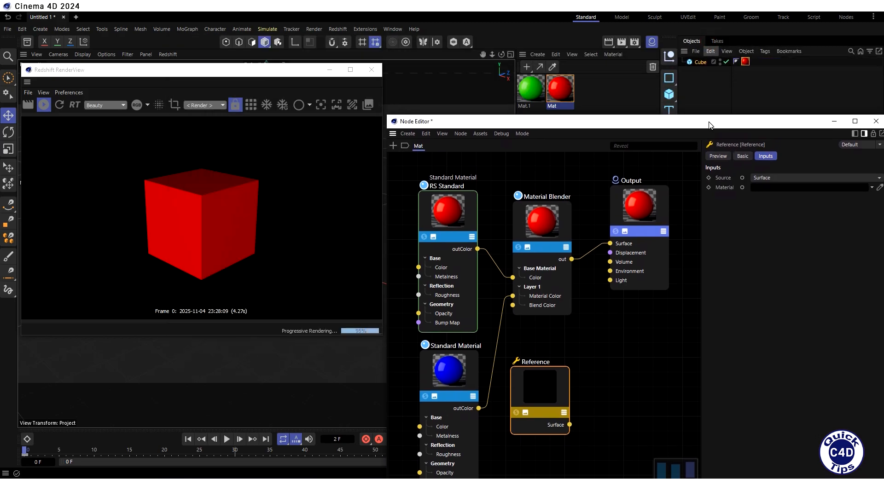
pyautogui.moveTo(532, 93); pyautogui.dragTo(778, 190)
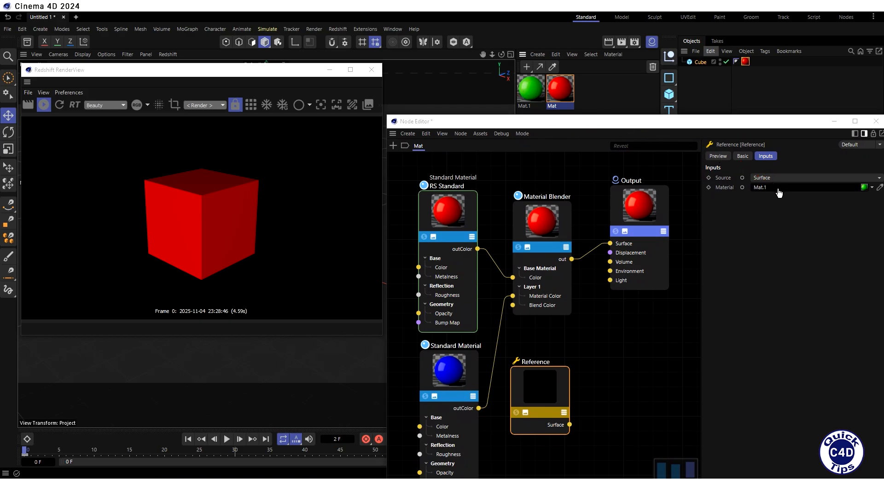
# Connect the Reference node's Surface output to the Material Blender's Layer 1 Material Color in place of the blue material, and play the animation
pyautogui.moveTo(674, 124); pyautogui.dragTo(673, 46)
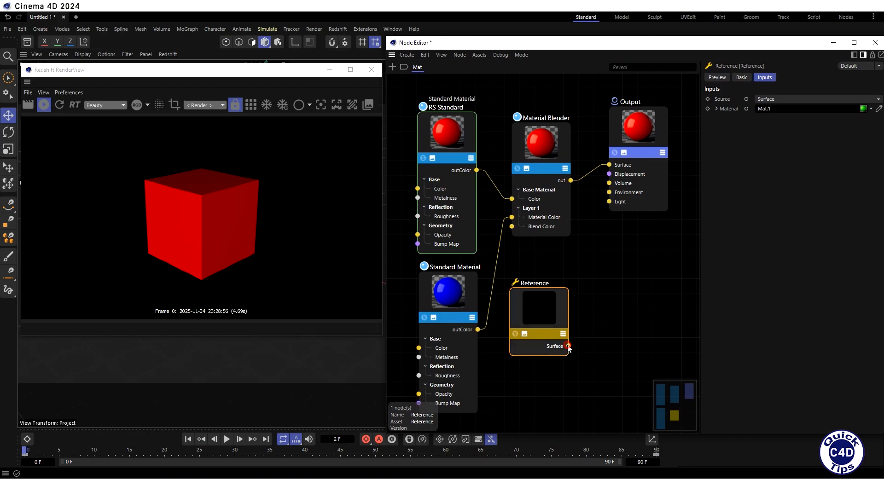
pyautogui.moveTo(564, 298); pyautogui.dragTo(511, 217)
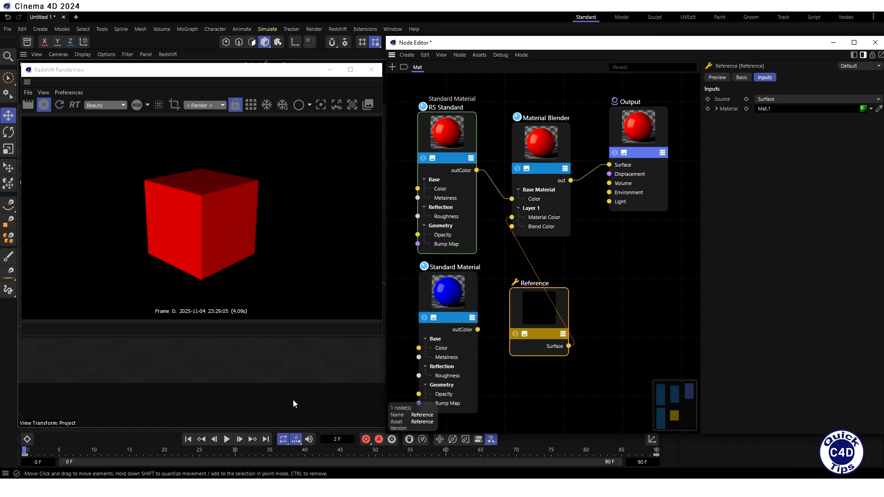
pyautogui.click(226, 439)
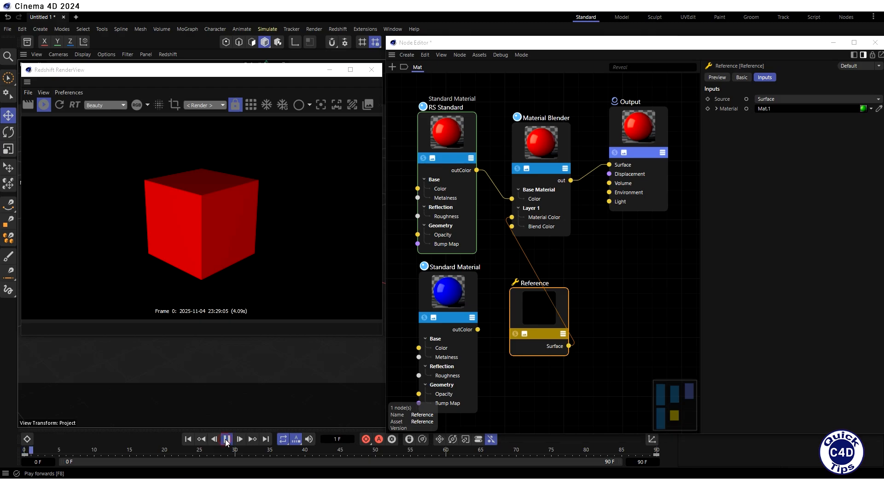